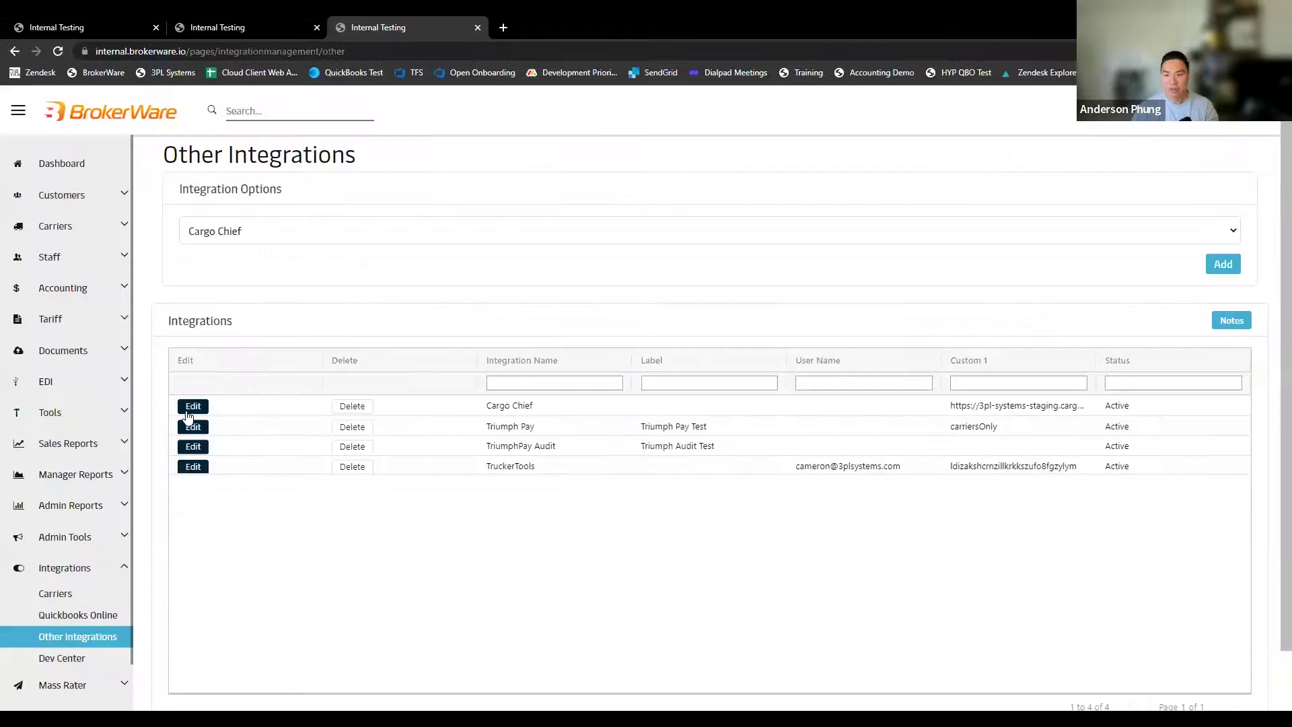
- Open the Cargo Chief integration's details and review its available status options
click(190, 410)
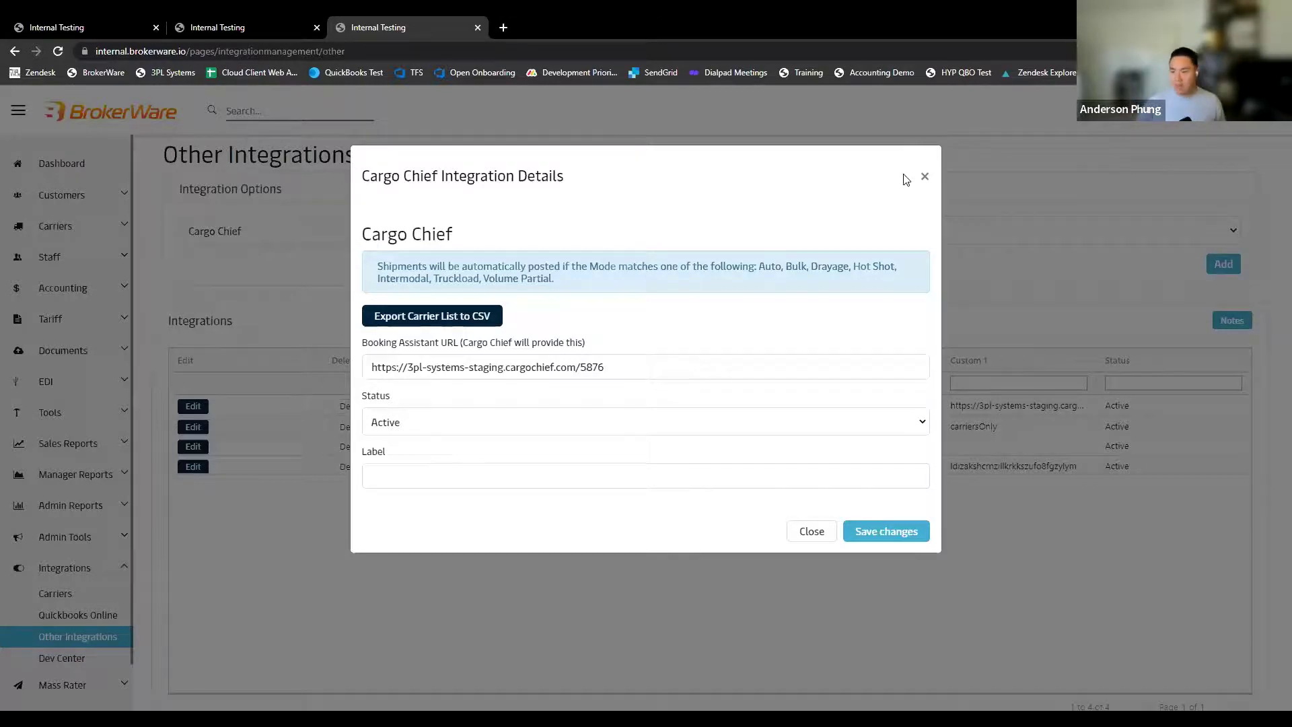
click(429, 422)
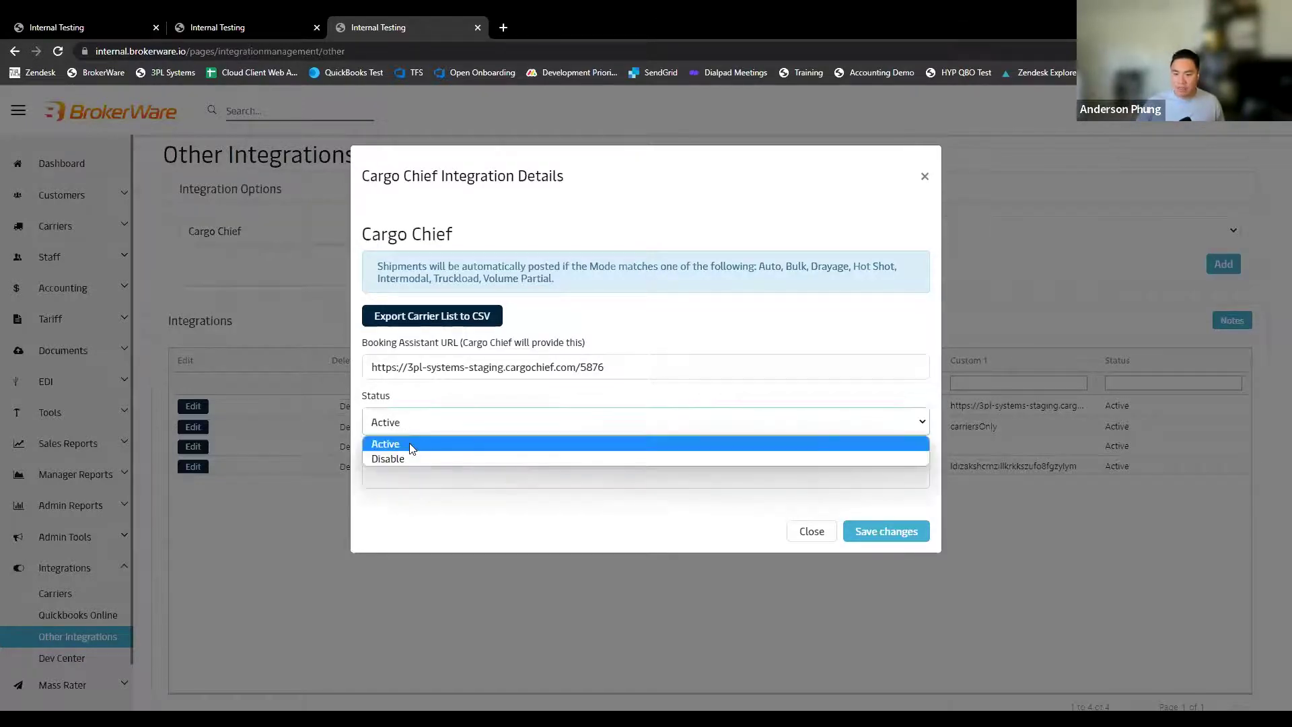
click(853, 331)
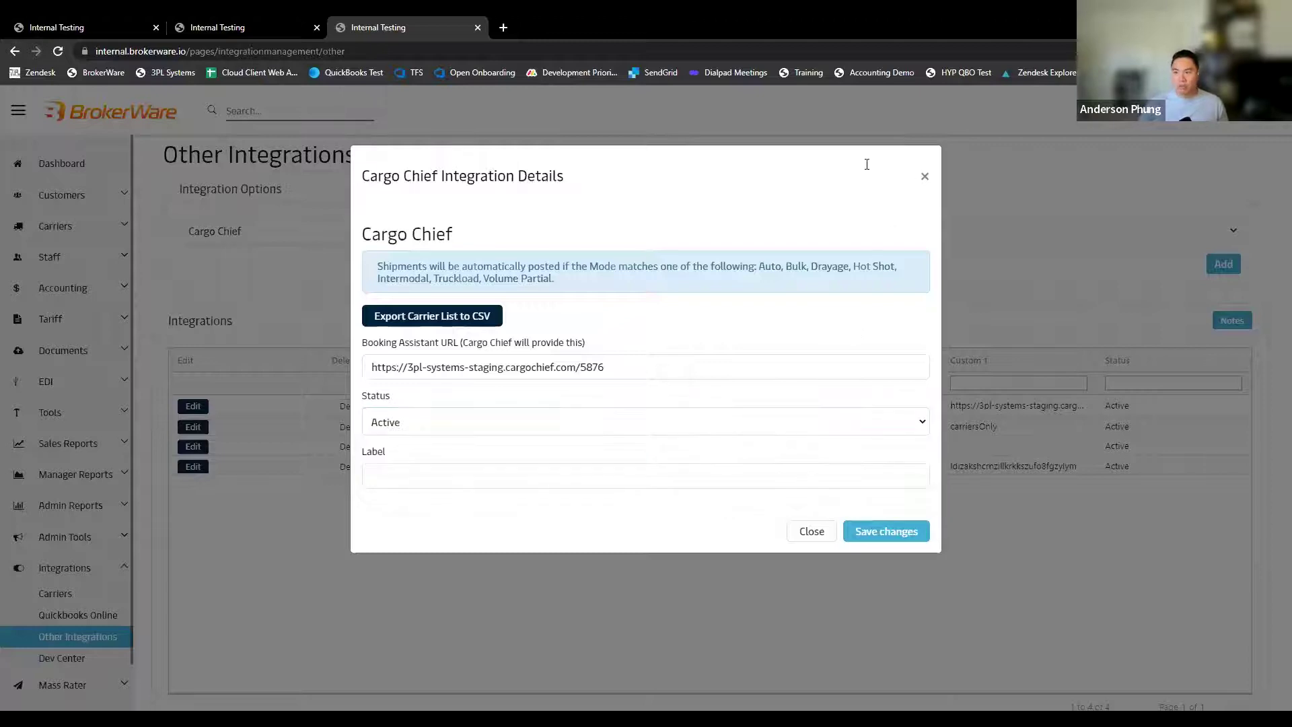
- Compare the Mode options on the ABC shipment form with the modes Cargo Chief posts automatically
click(221, 27)
click(115, 27)
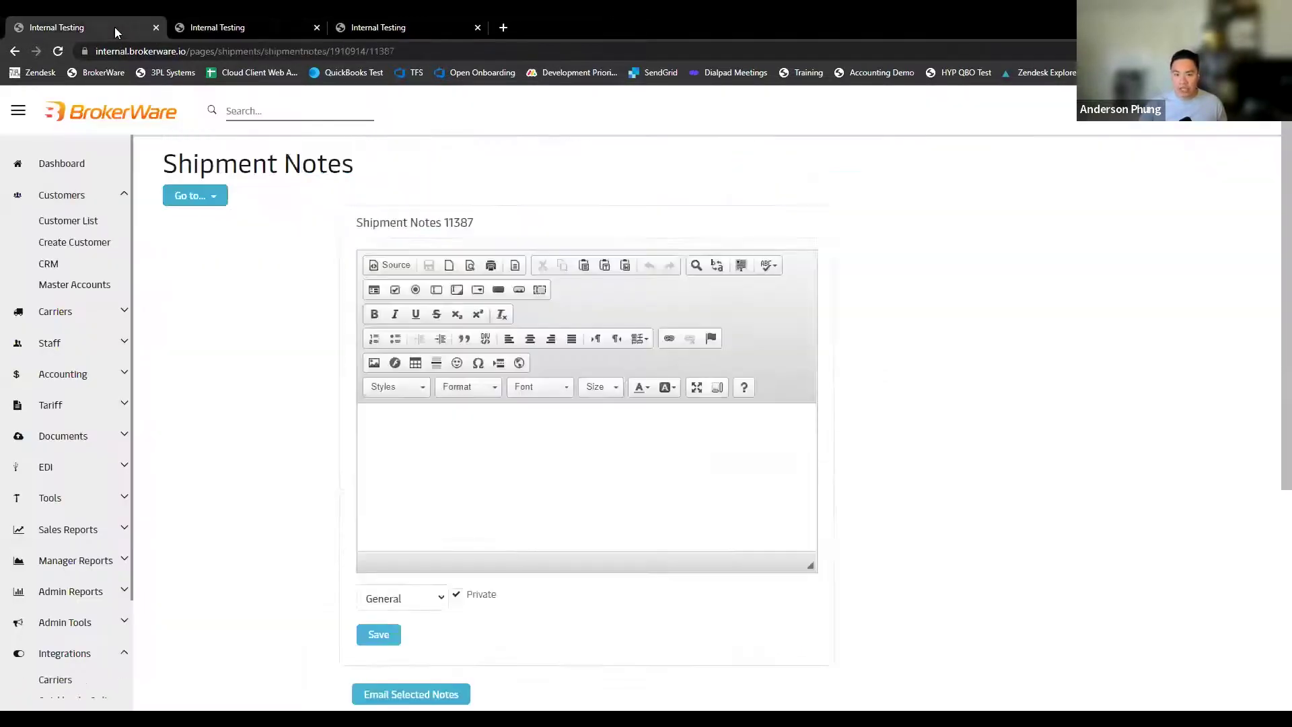
click(237, 23)
scroll(891, 347, up, 2)
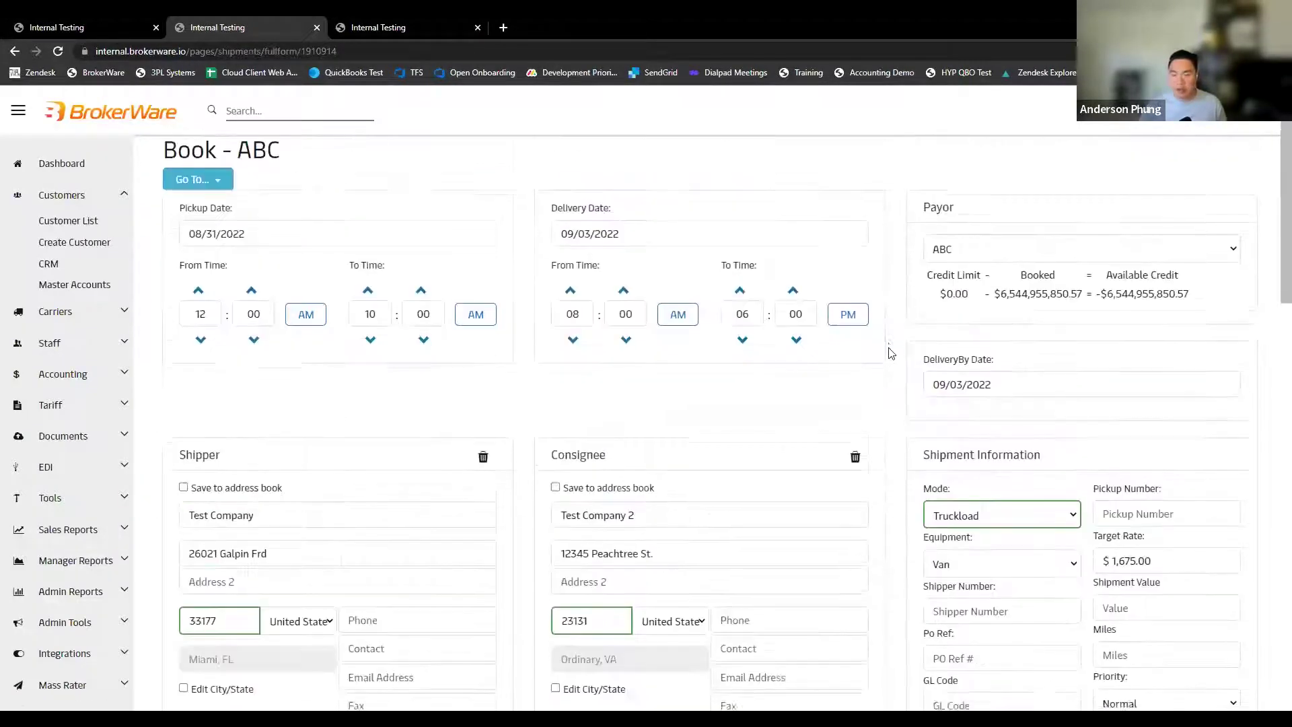
scroll(869, 367, down, 1)
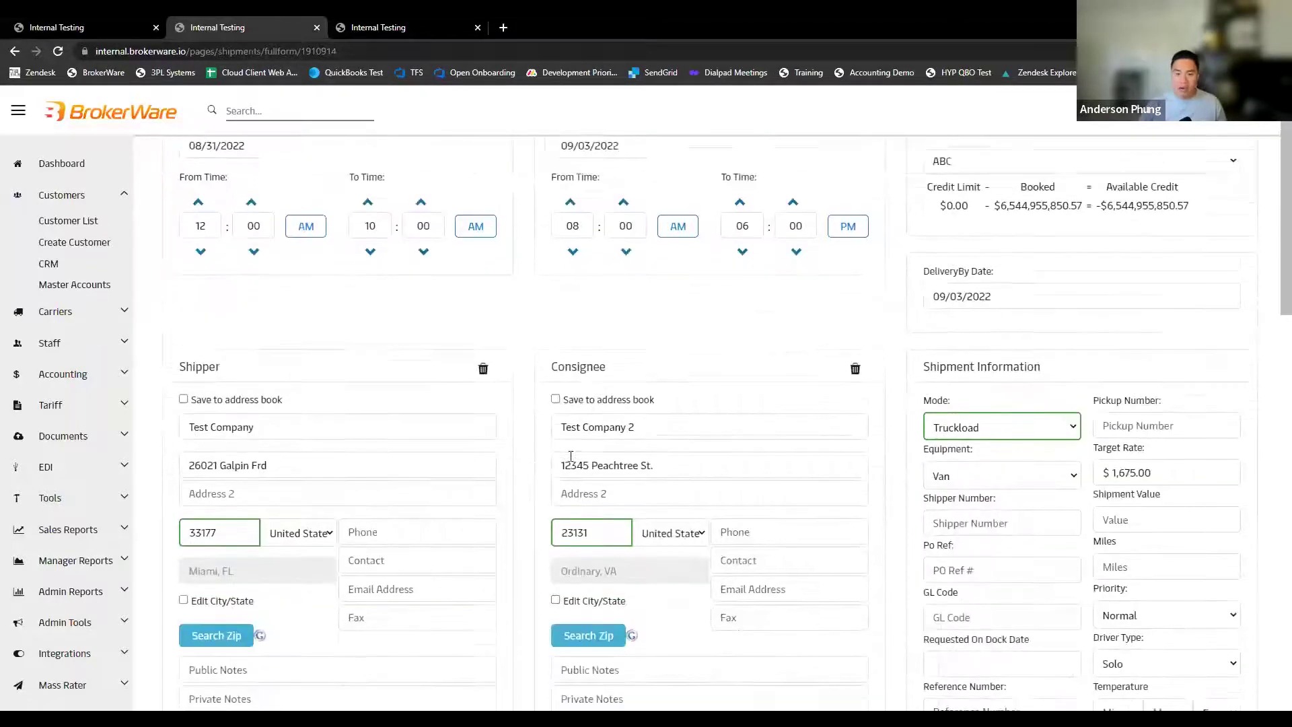
scroll(758, 476, down, 1)
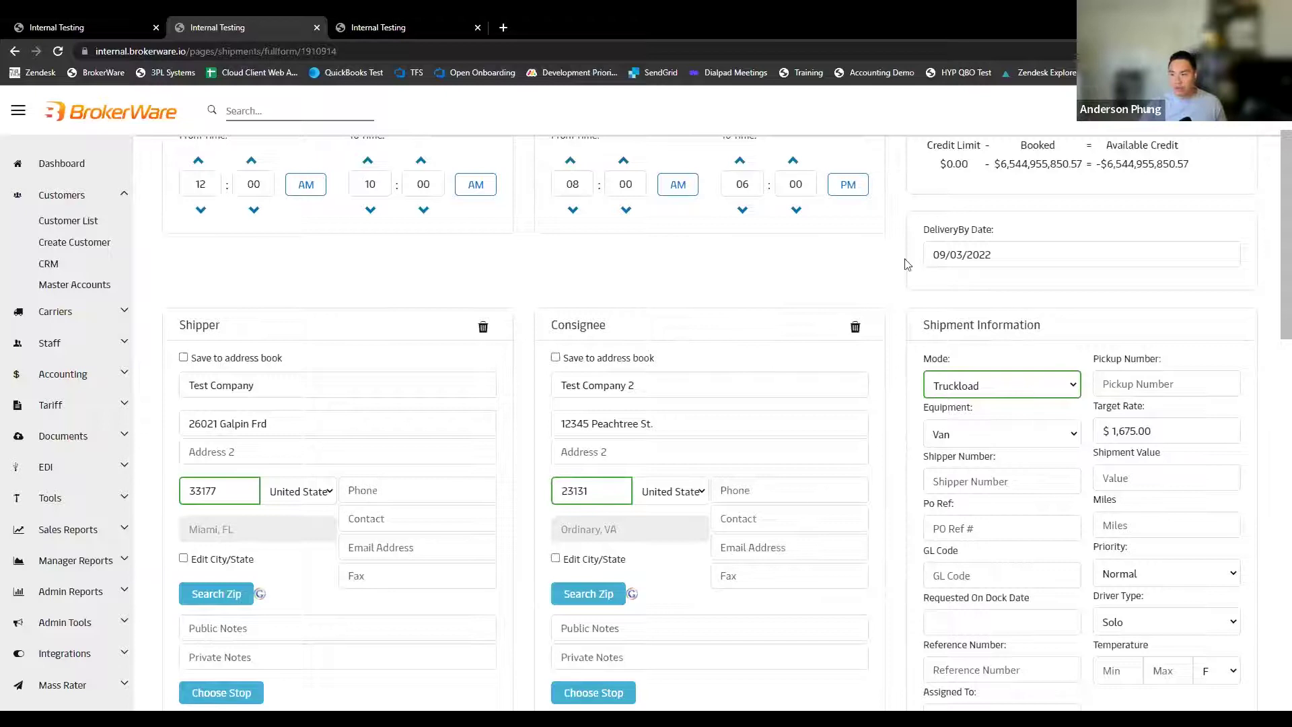
click(1045, 389)
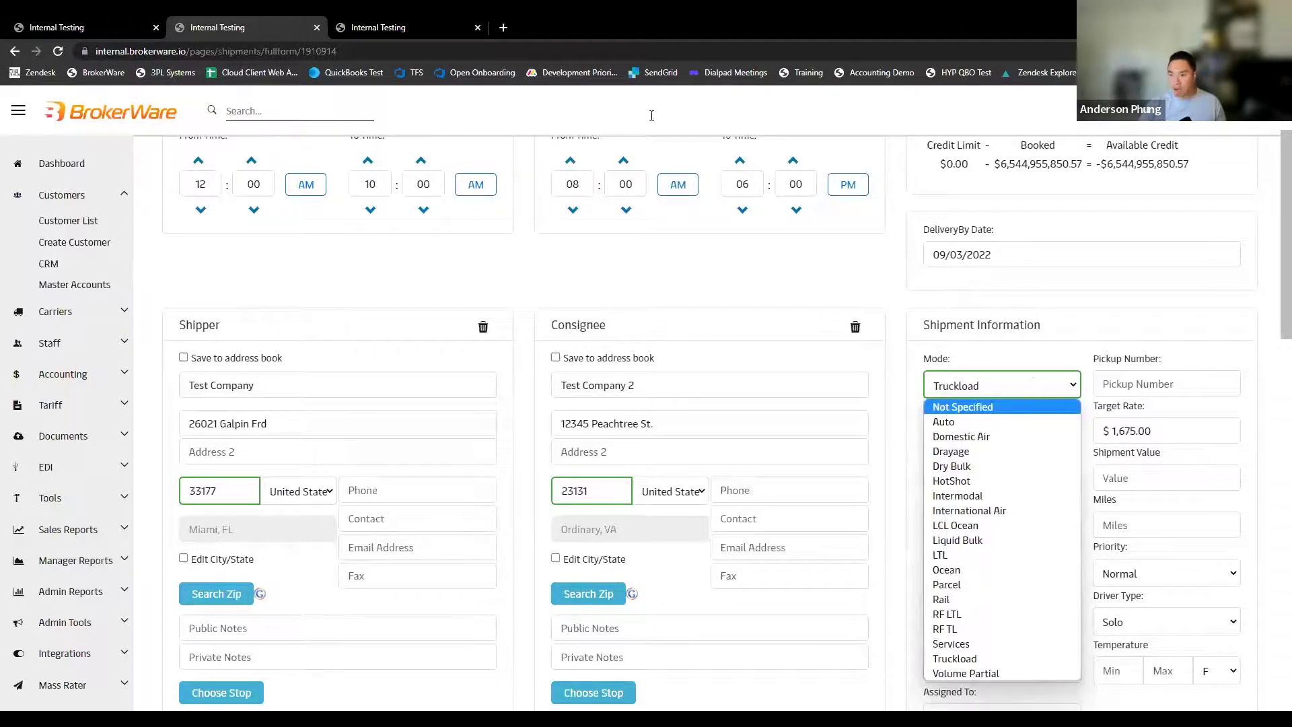
click(381, 23)
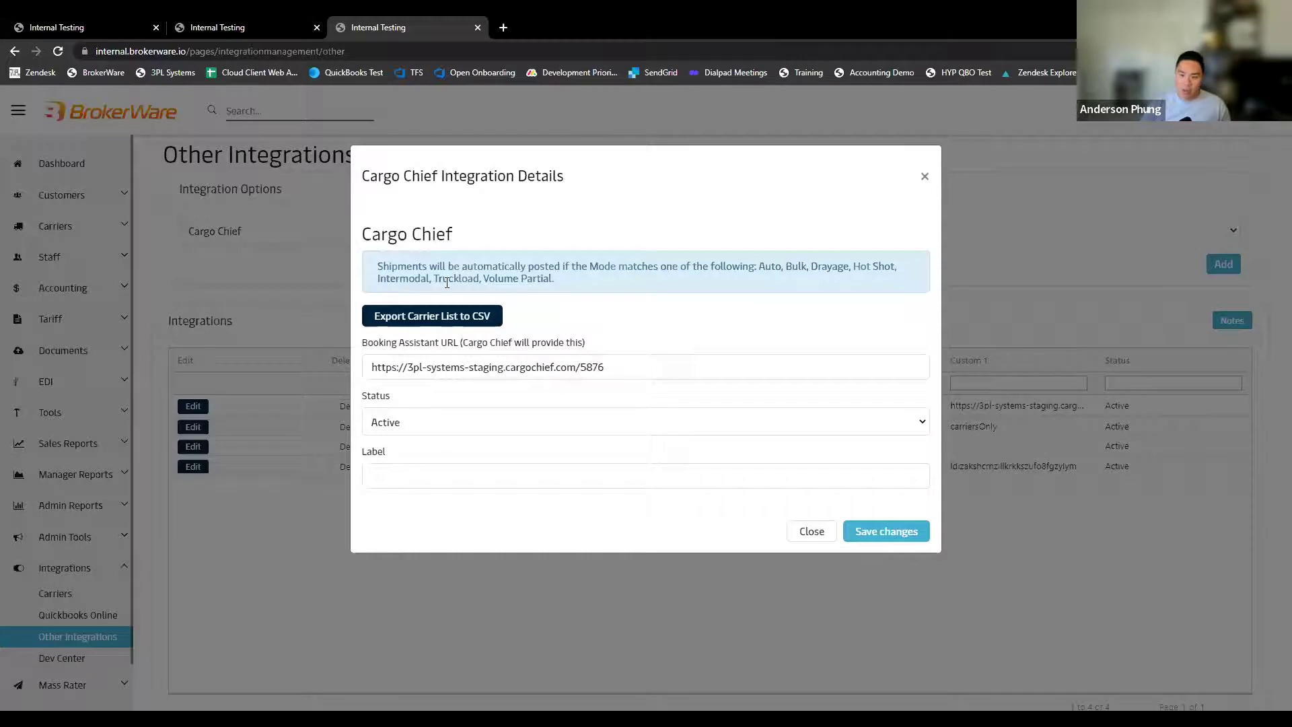
click(232, 27)
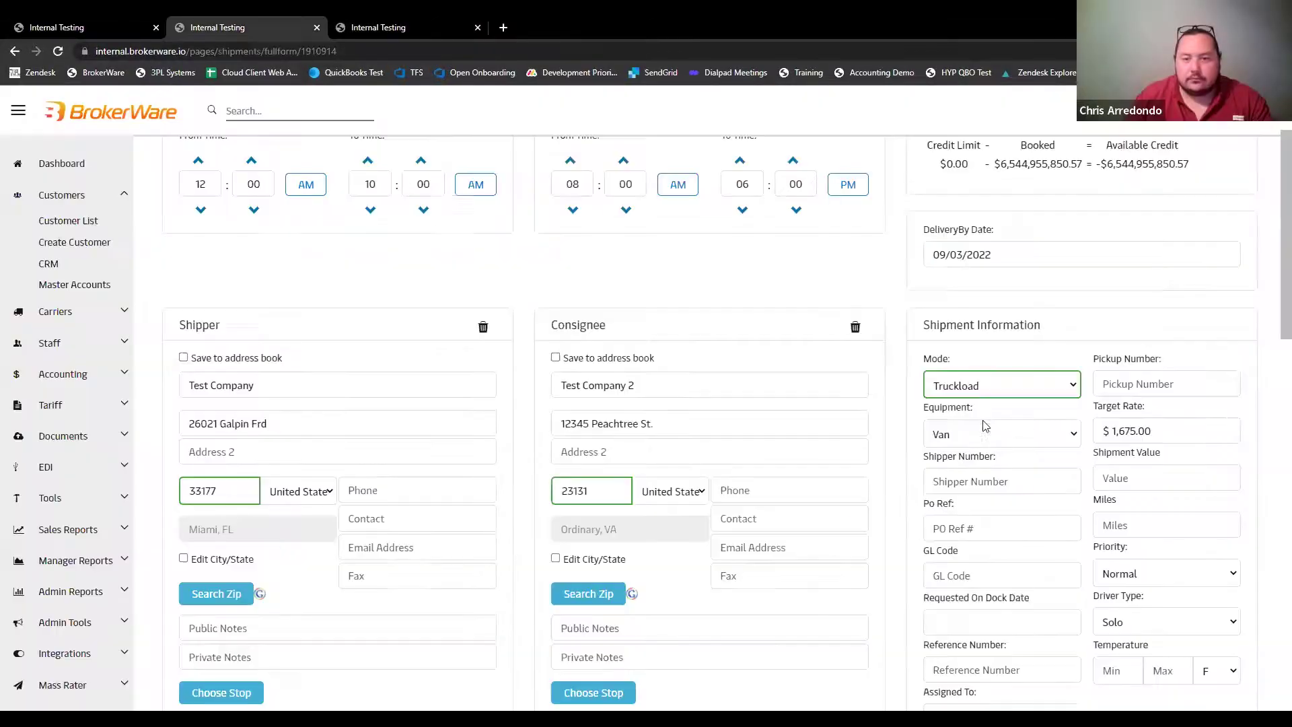
- Review the Equipment choices in the shipment information and select Van
click(1024, 439)
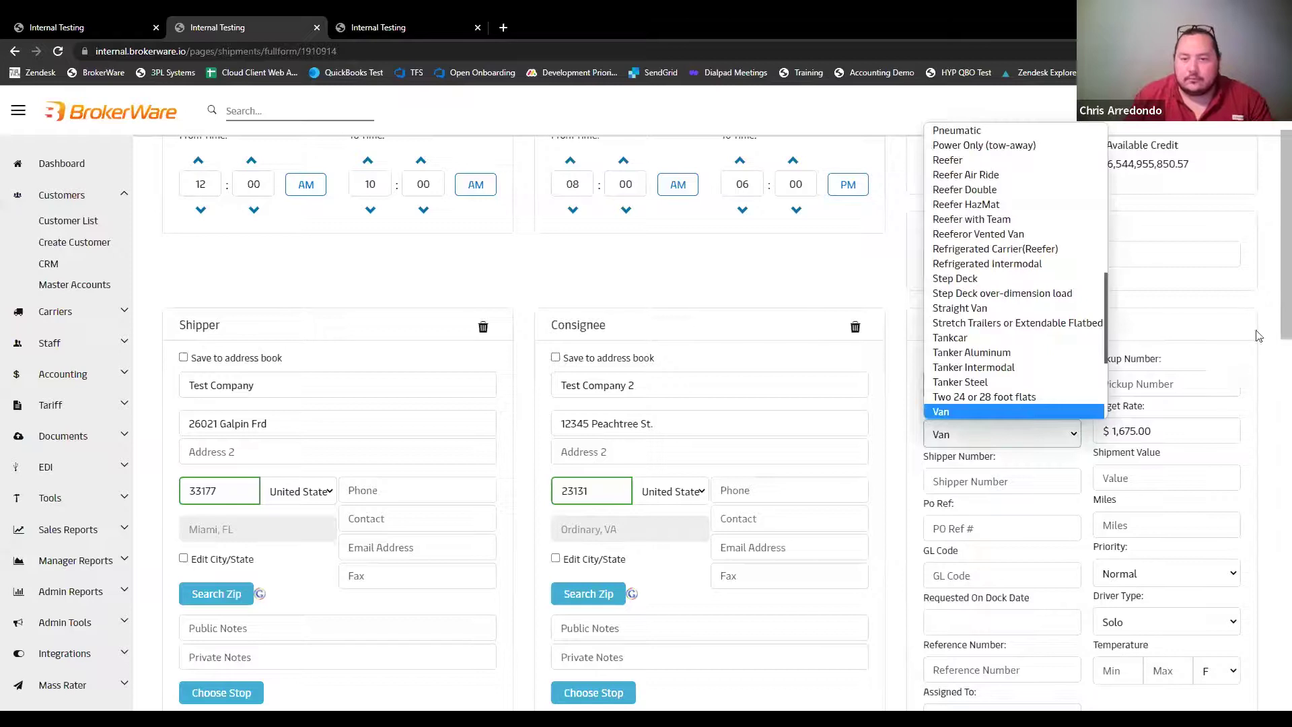
click(1009, 385)
key(Escape)
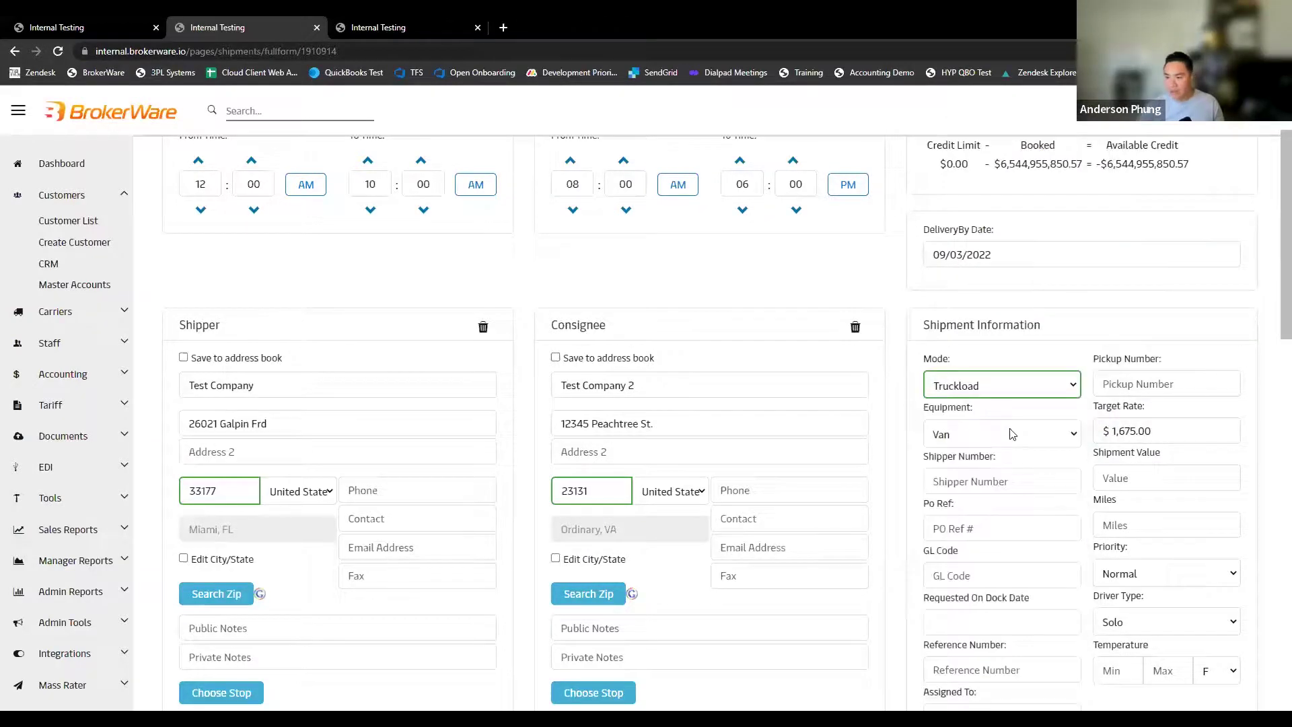
click(1011, 434)
click(1009, 413)
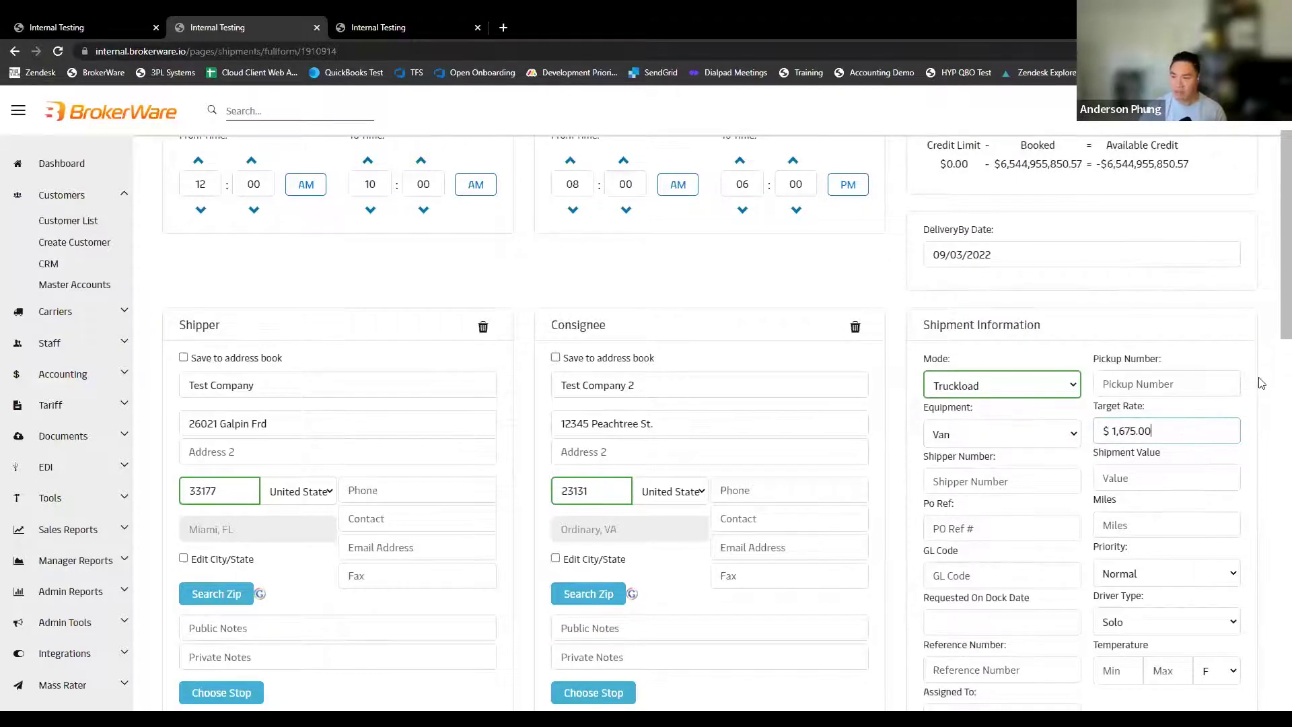
- Review the commodity and supplemental charges on the form, and book the shipment with its profile opened
scroll(1253, 397, down, 7)
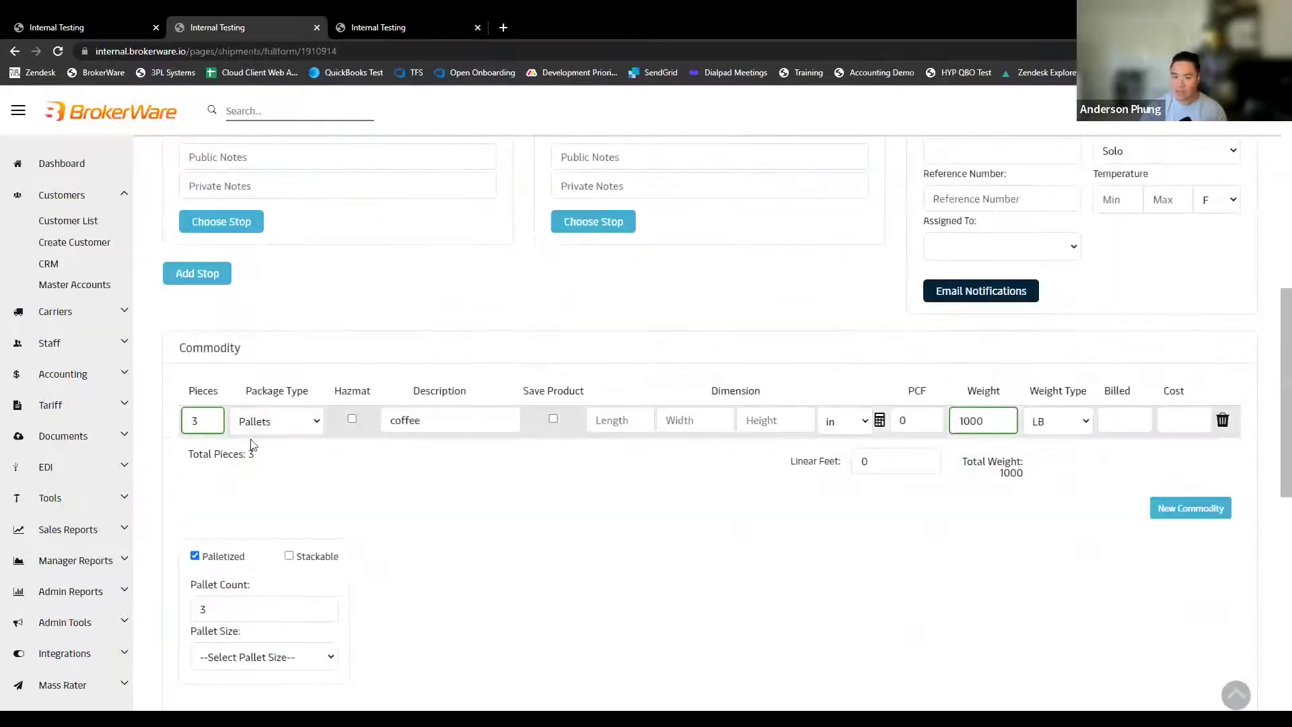
scroll(801, 503, down, 6)
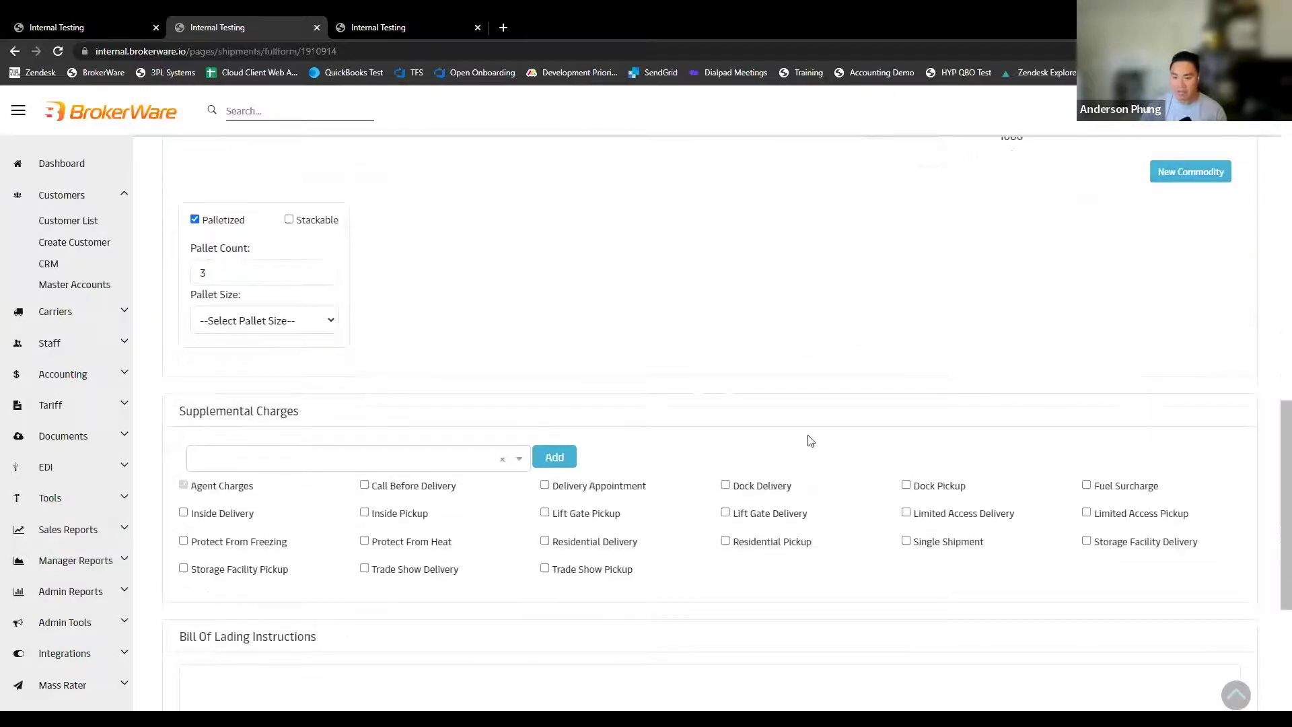
scroll(871, 520, down, 3)
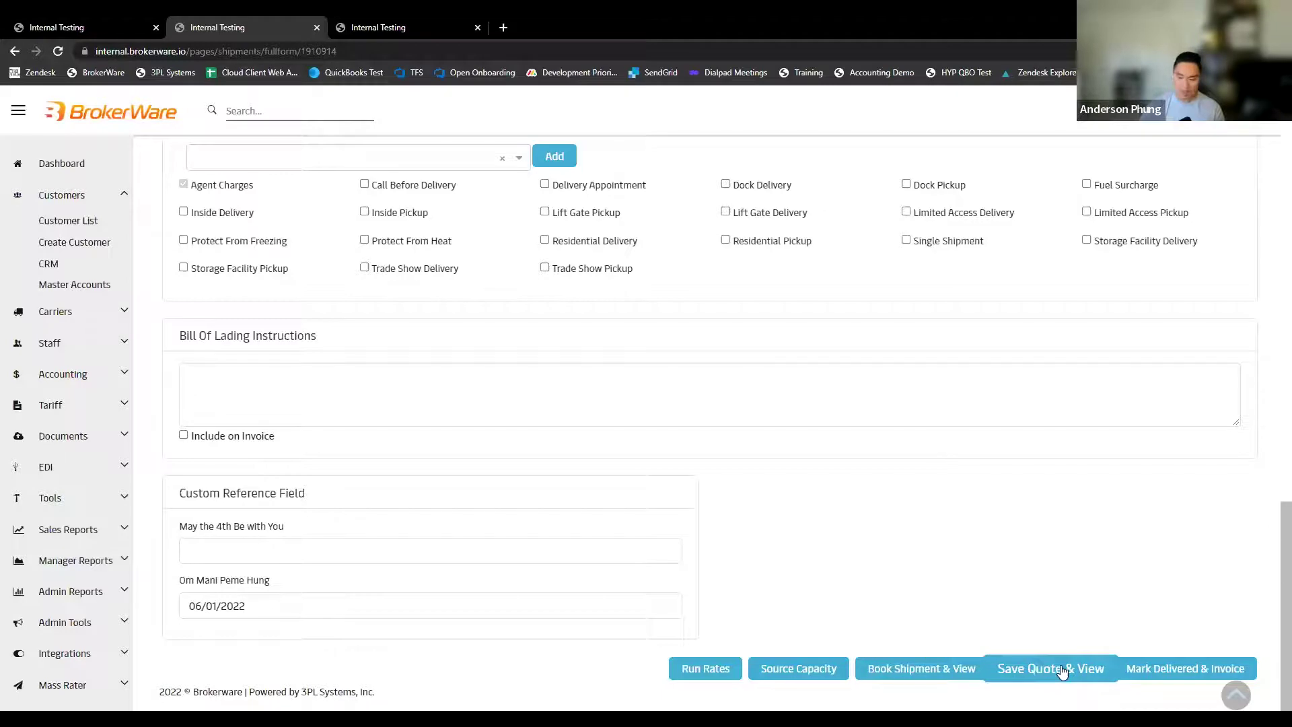
click(933, 673)
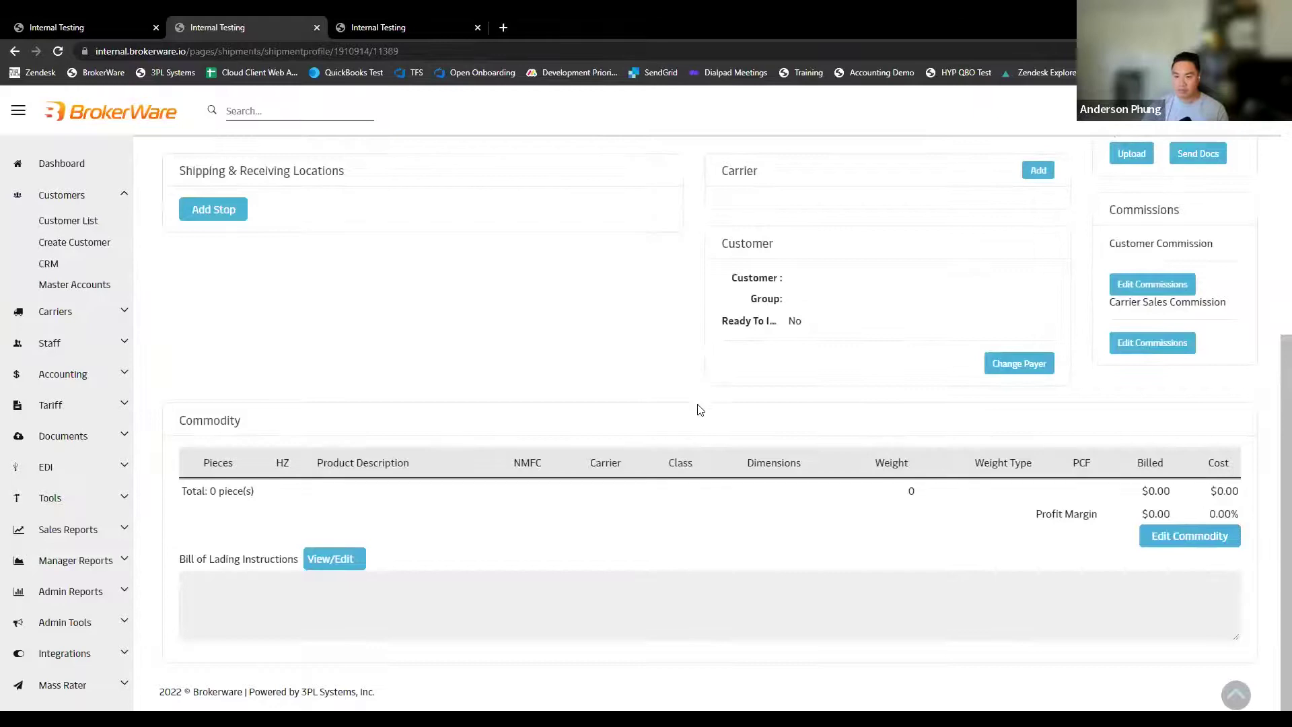
- Open the newly booked load's shipment notes and examine the entries about its creation and Cargo Chief posting
scroll(673, 418, up, 6)
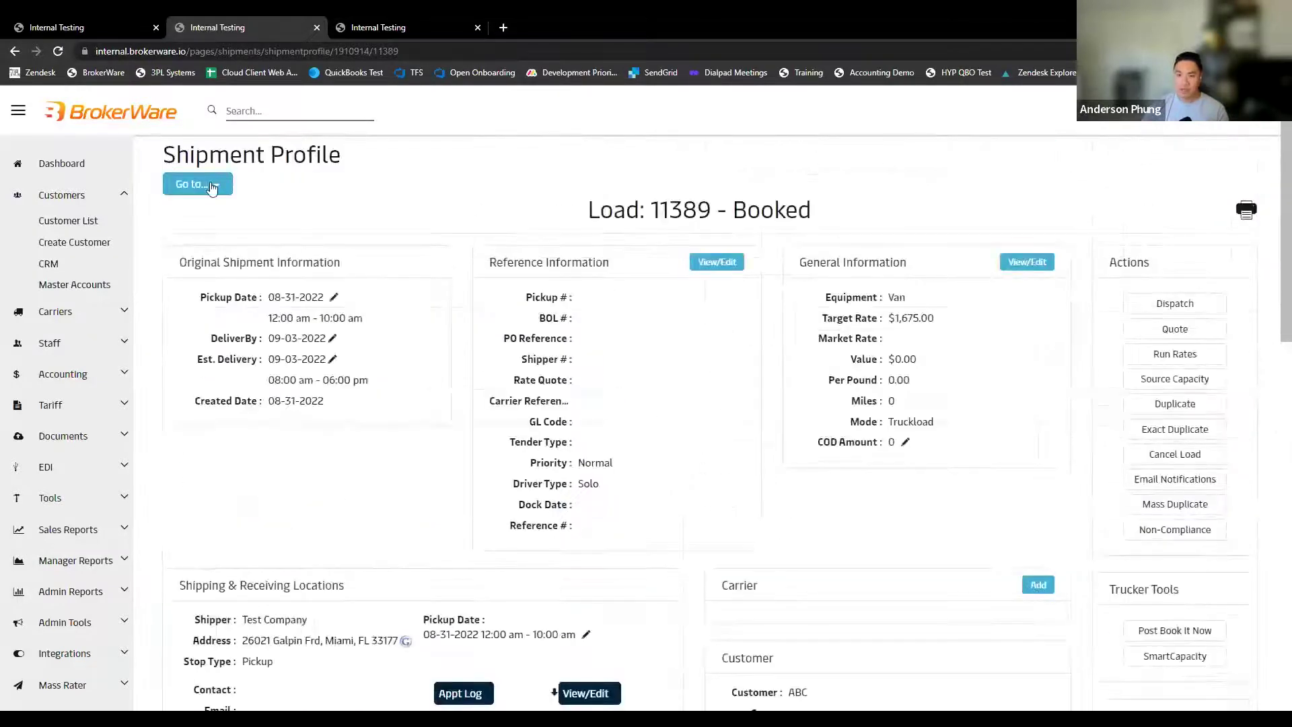
click(210, 184)
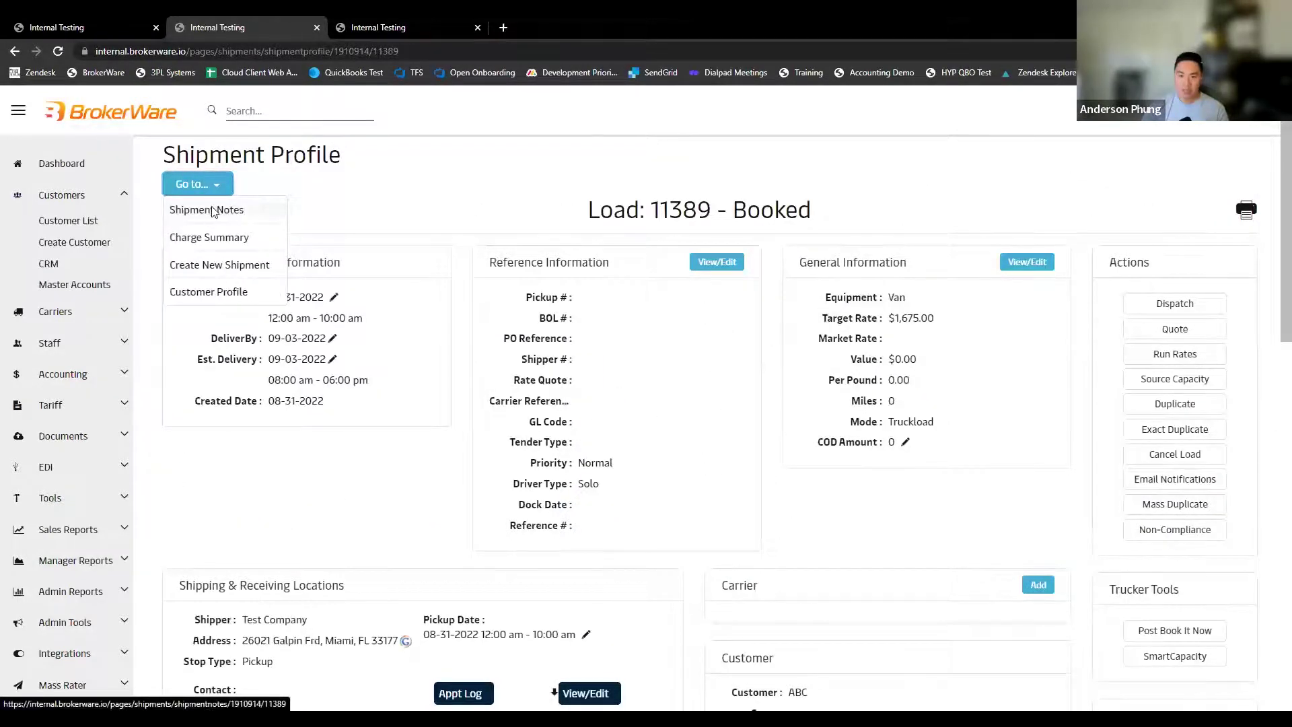
click(212, 210)
scroll(862, 461, down, 5)
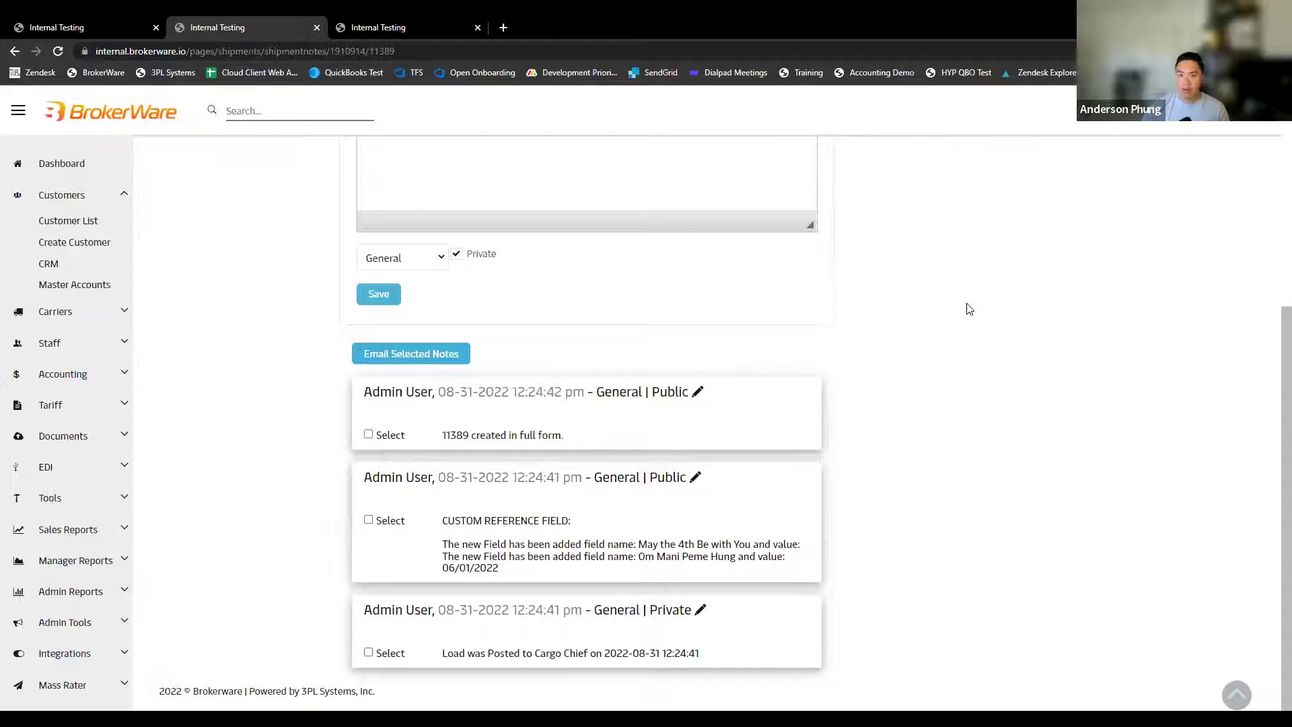
- Examine the existing shipment notes of load 11387
click(88, 27)
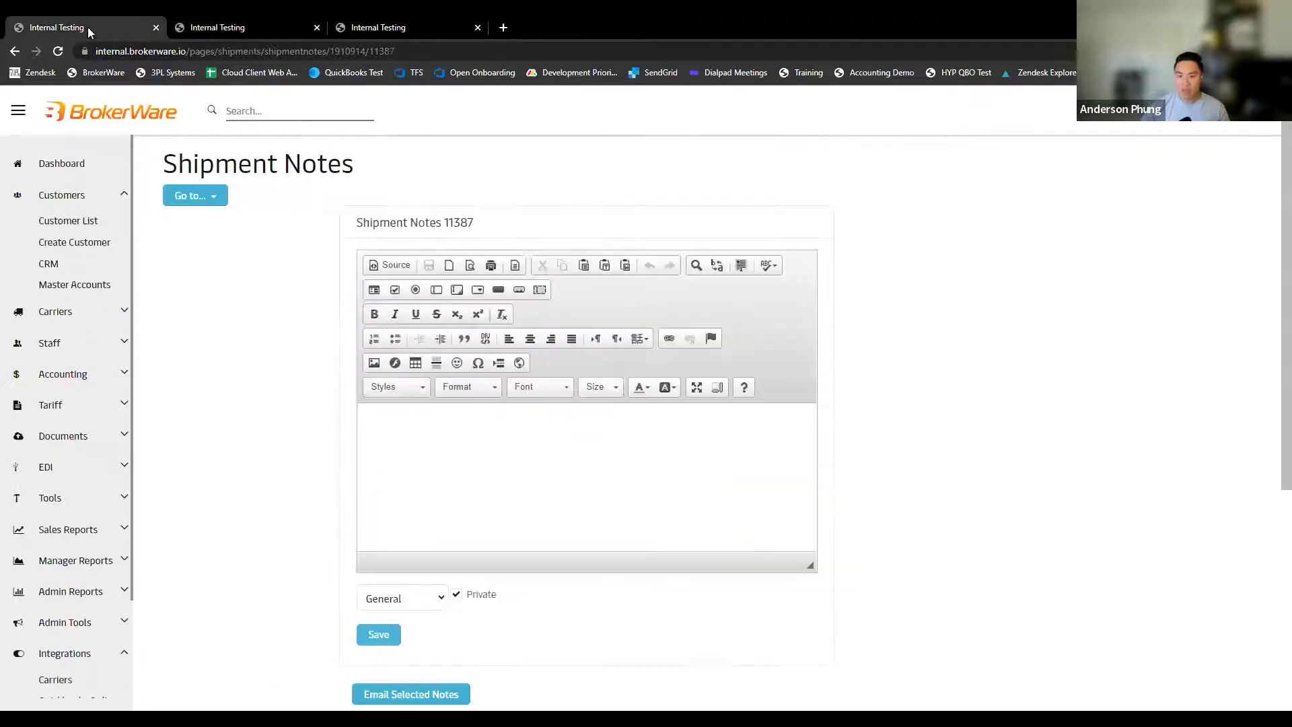
scroll(889, 358, down, 3)
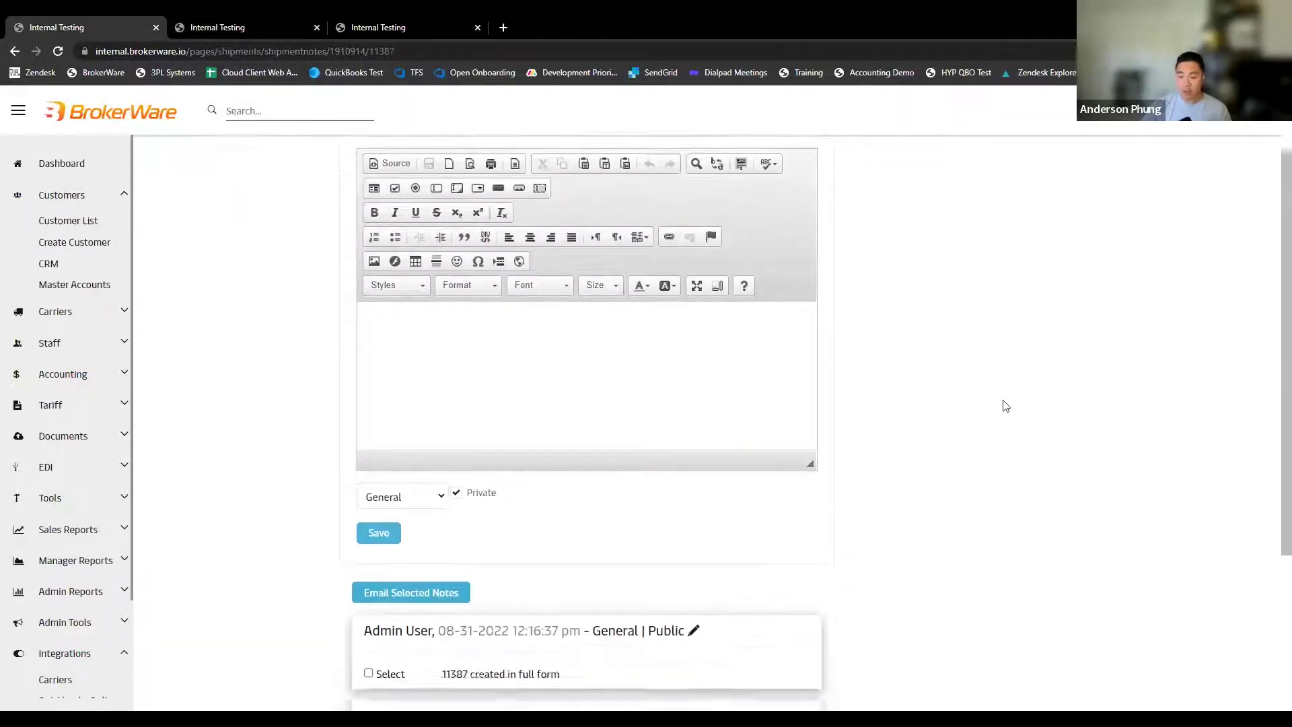
scroll(983, 414, down, 1)
scroll(563, 319, up, 5)
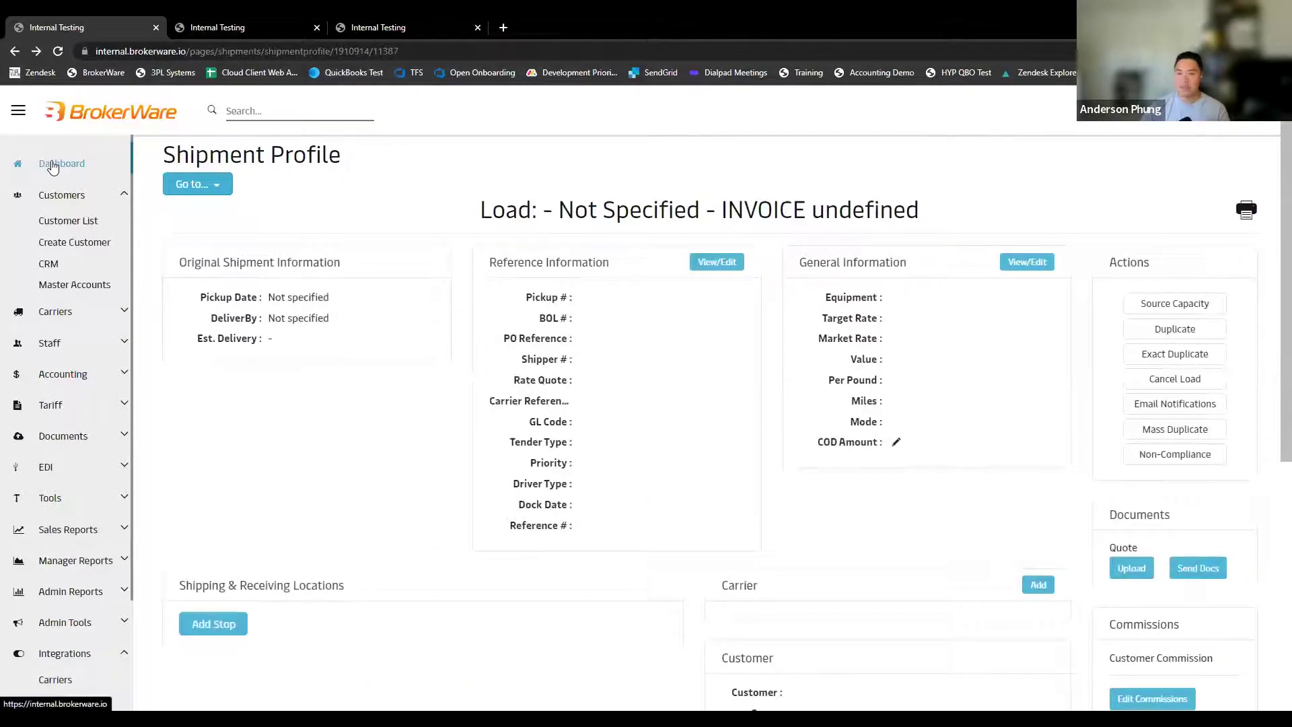
- Go to the Confirm Pickups list through the dashboard and open load 11384
key(alt+Left)
key(alt+Left)
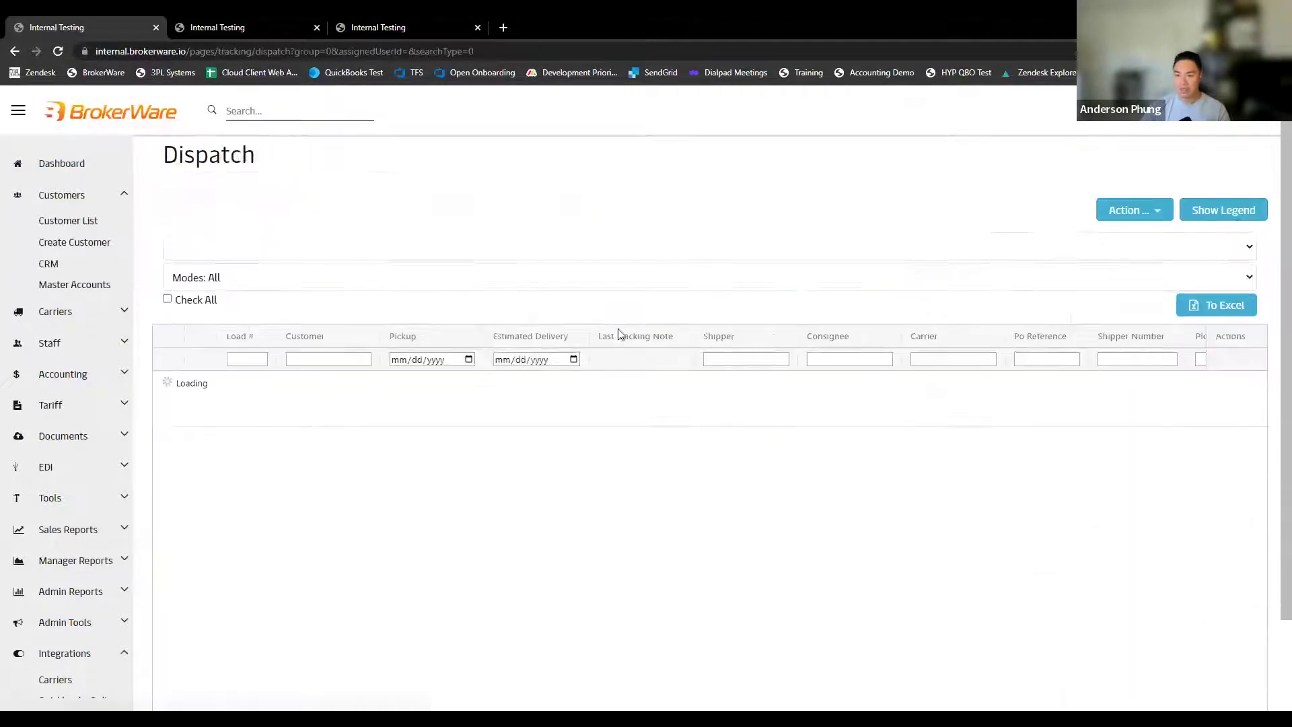
key(alt+Left)
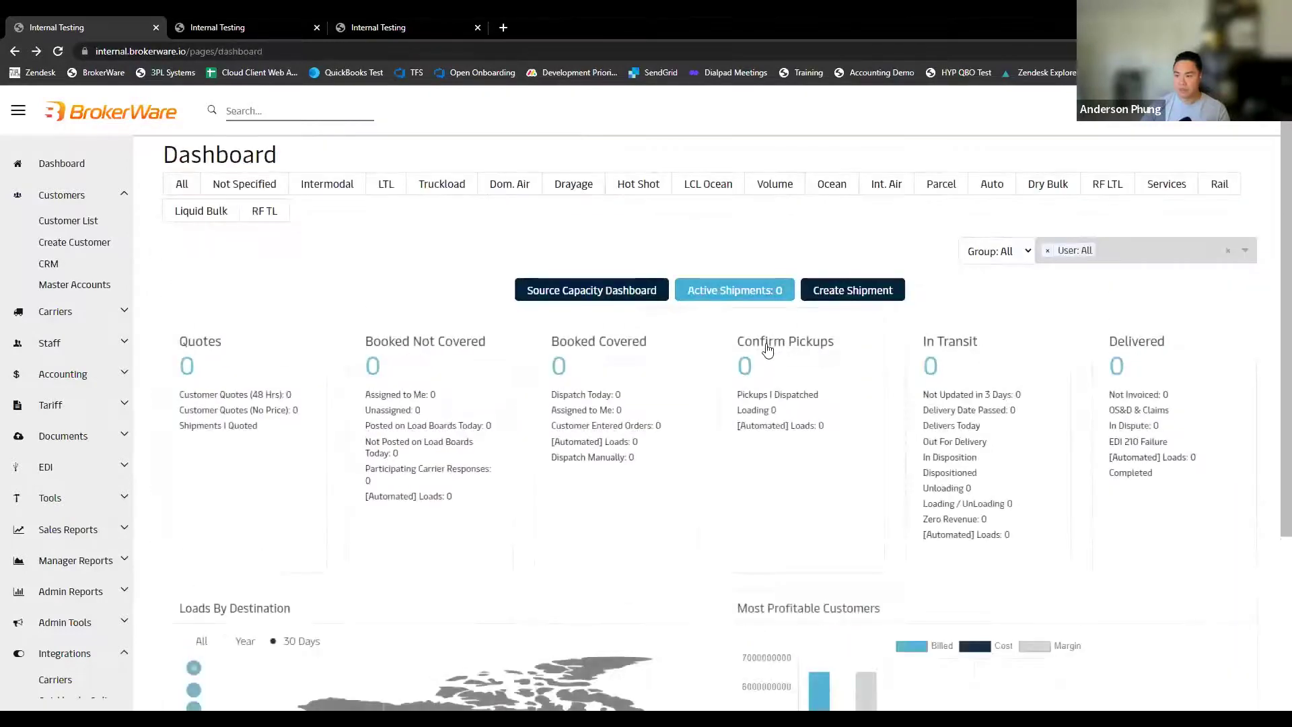
key(alt+Left)
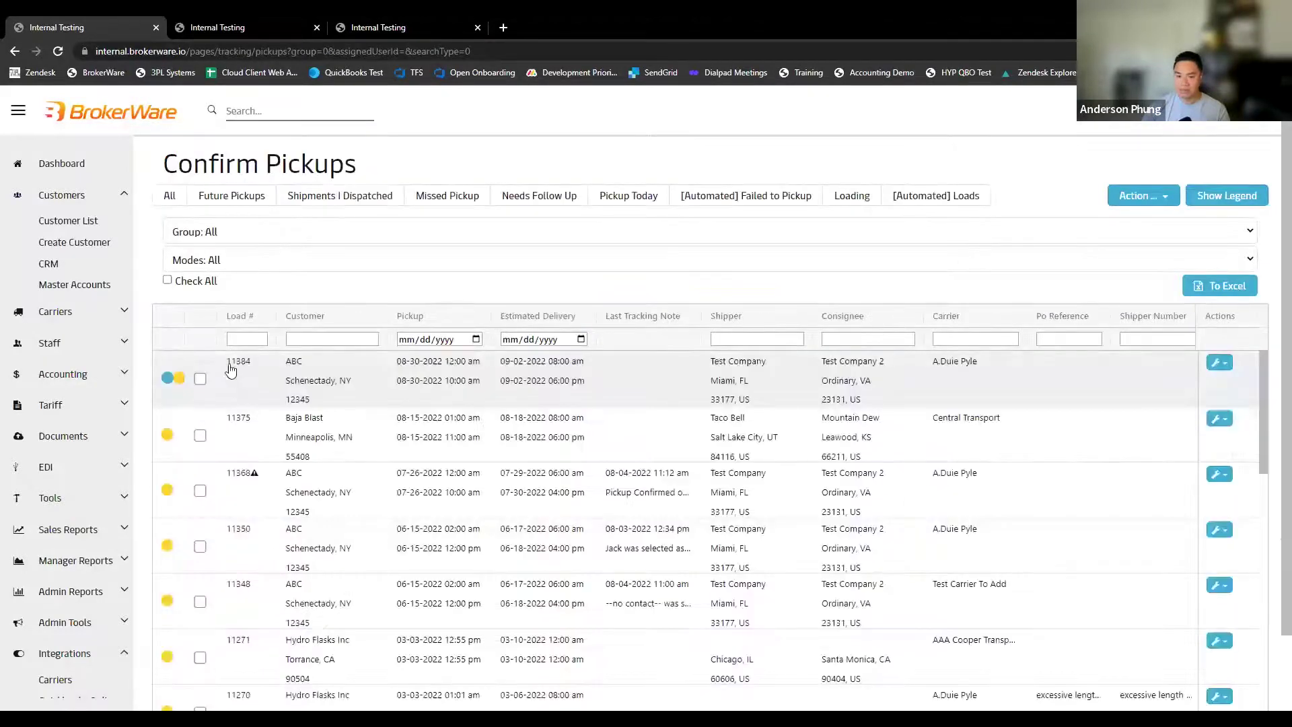
click(237, 362)
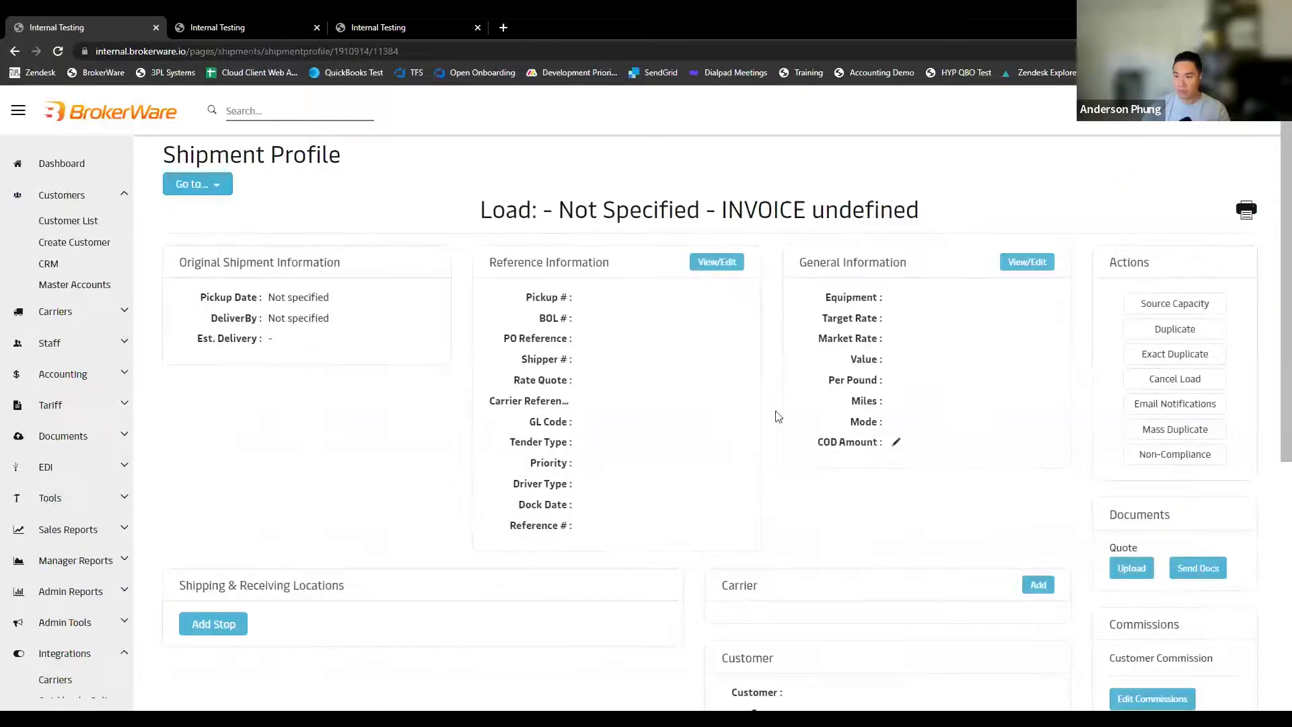
- Open the shipment notes of load 11384 and examine the entry about the Cargo Chief carrier offer
click(196, 184)
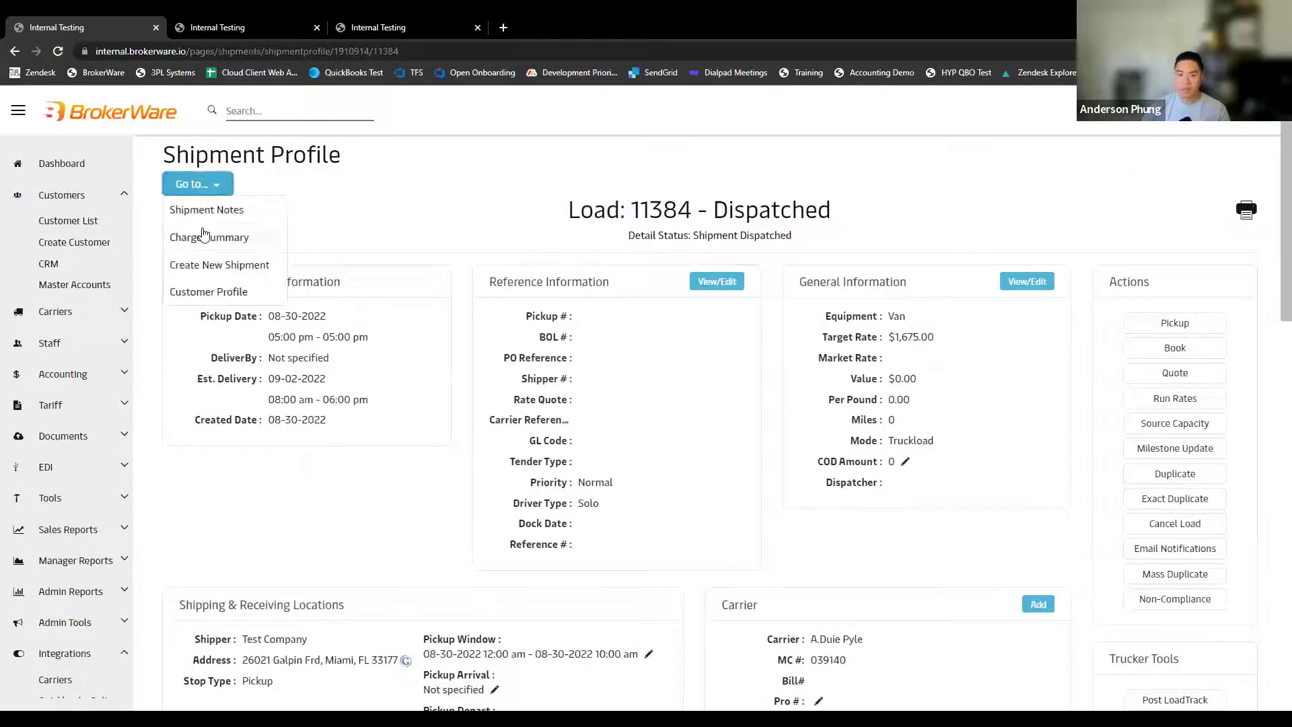
click(200, 213)
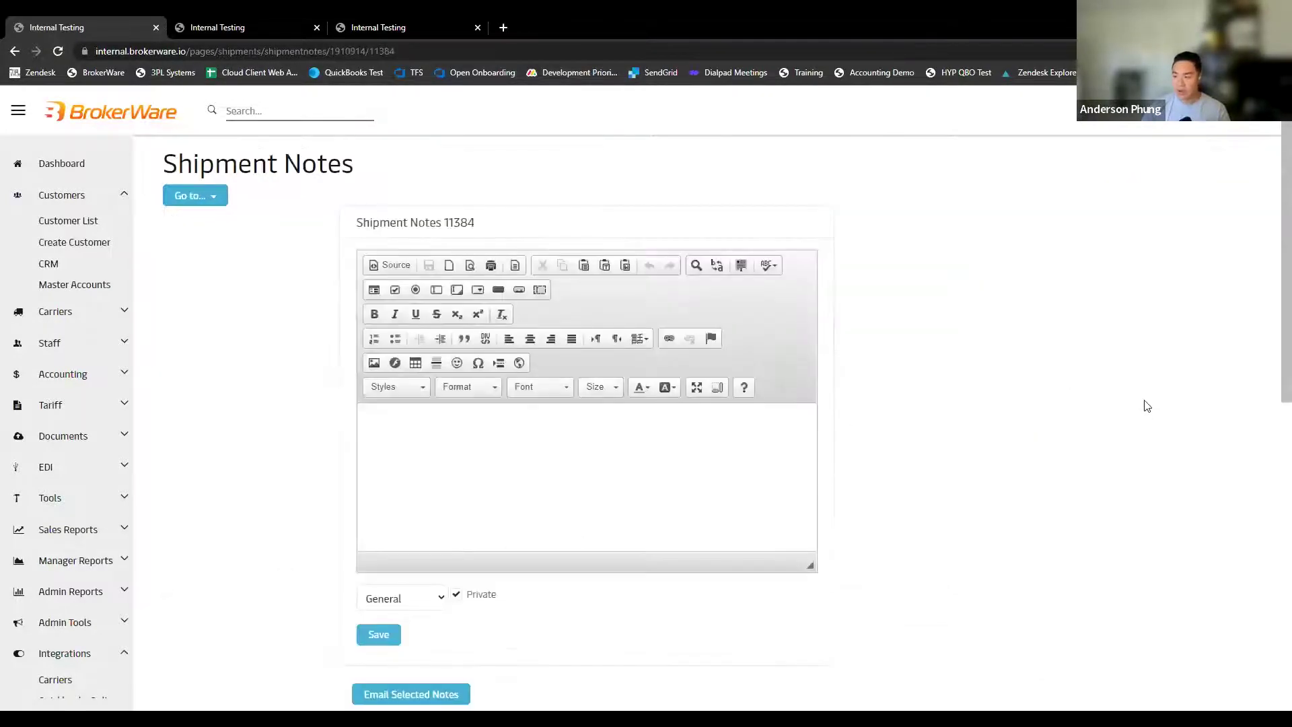
scroll(1146, 406, down, 4)
scroll(1147, 406, down, 1)
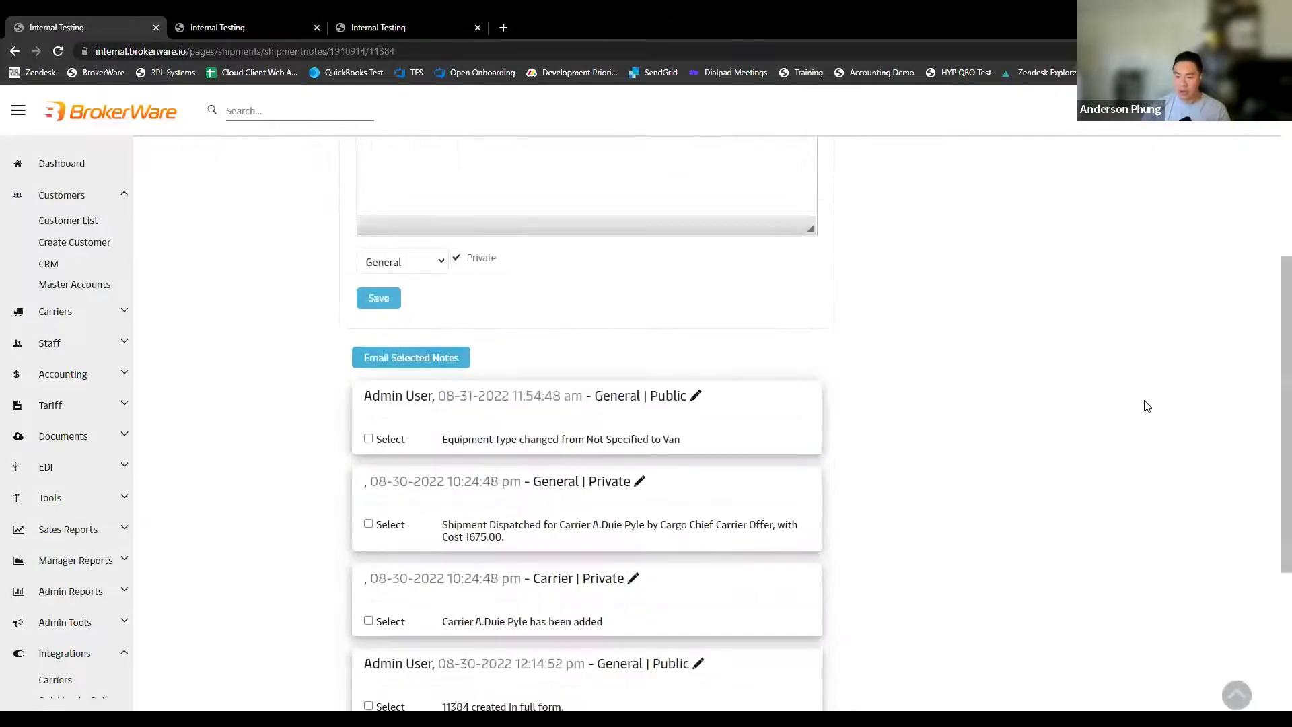
scroll(1144, 402, down, 4)
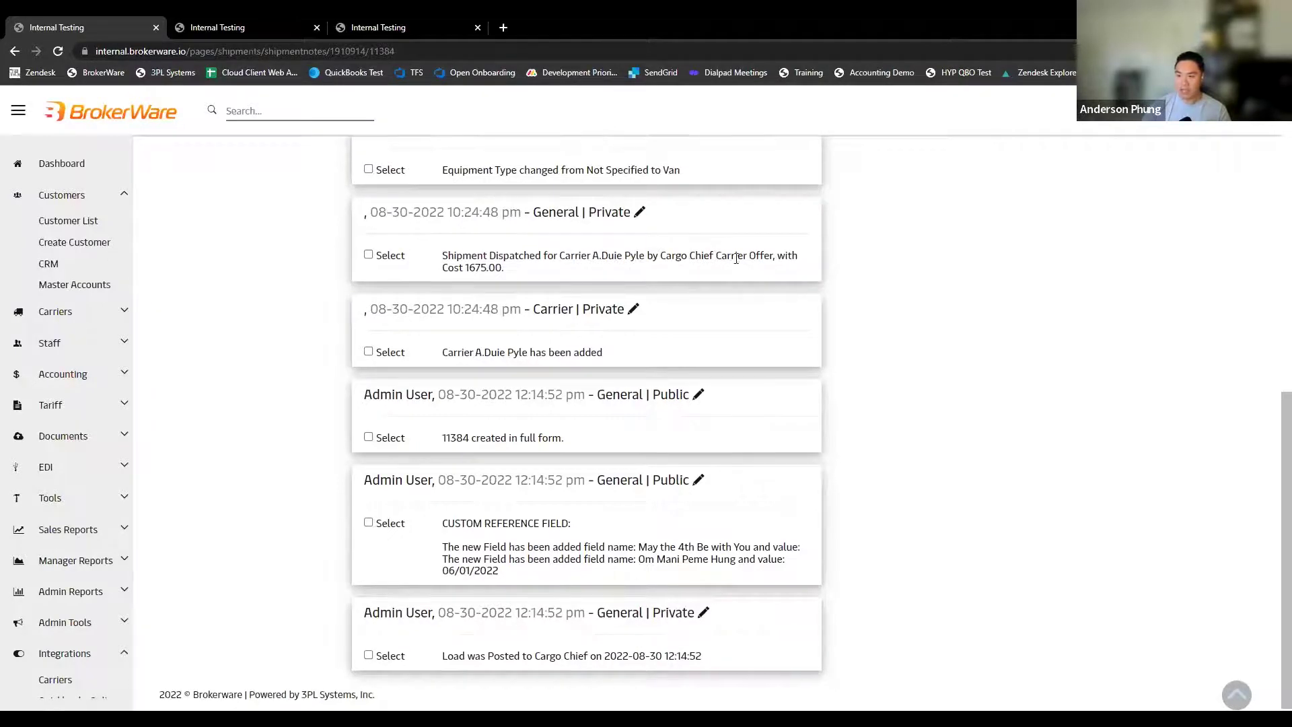
drag(520, 272, 430, 259)
click(657, 282)
- Return to the shipment profile of load 11384 and examine its carrier details
key(alt+Left)
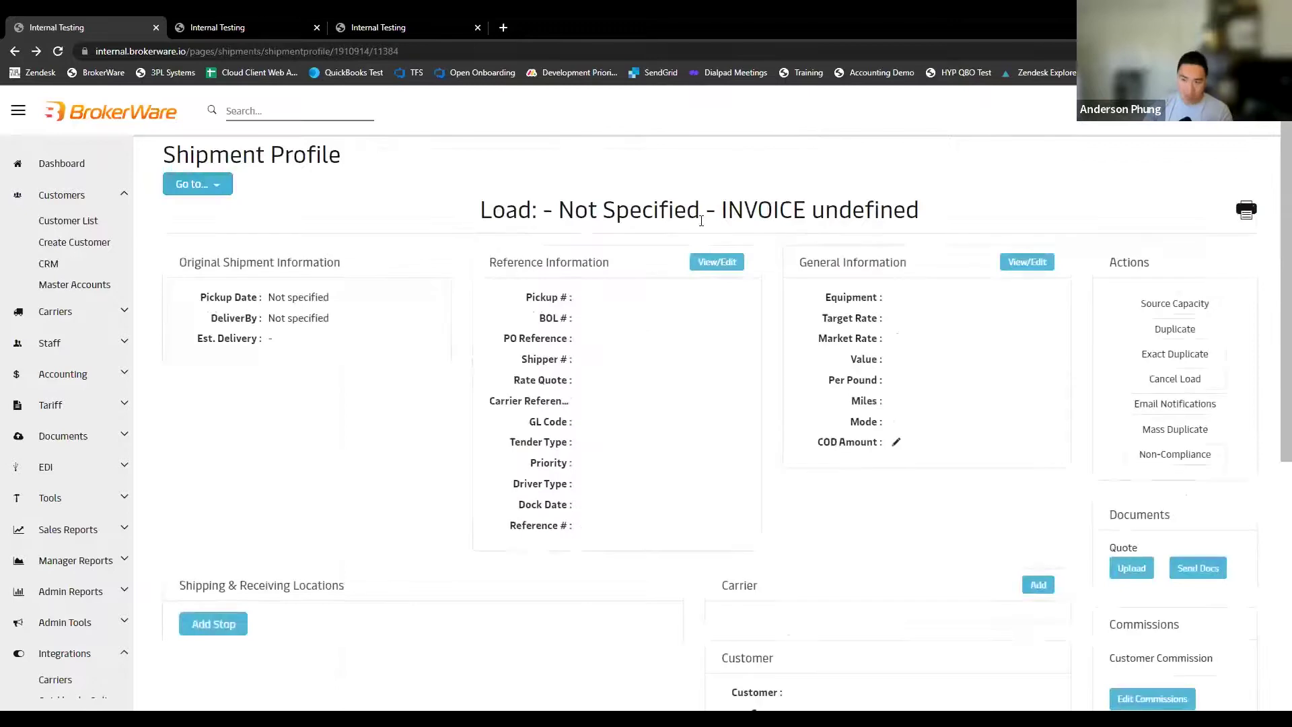
scroll(923, 476, down, 2)
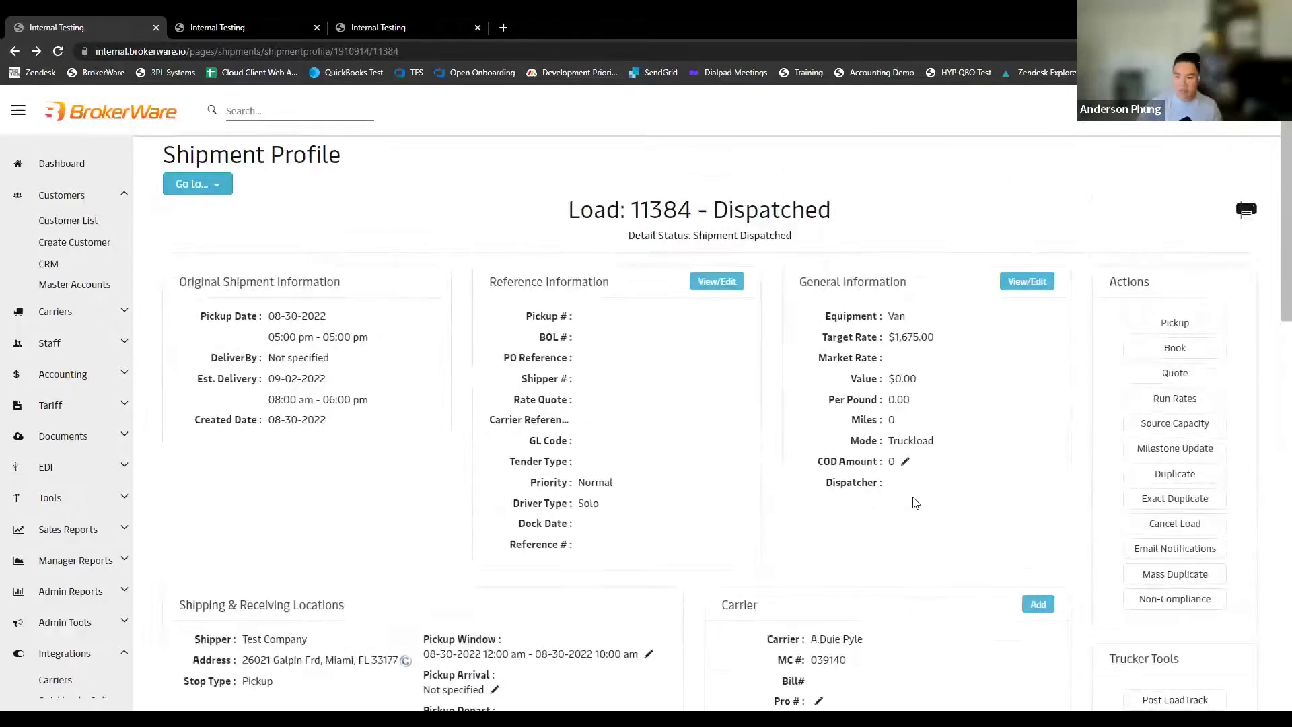
scroll(913, 503, down, 1)
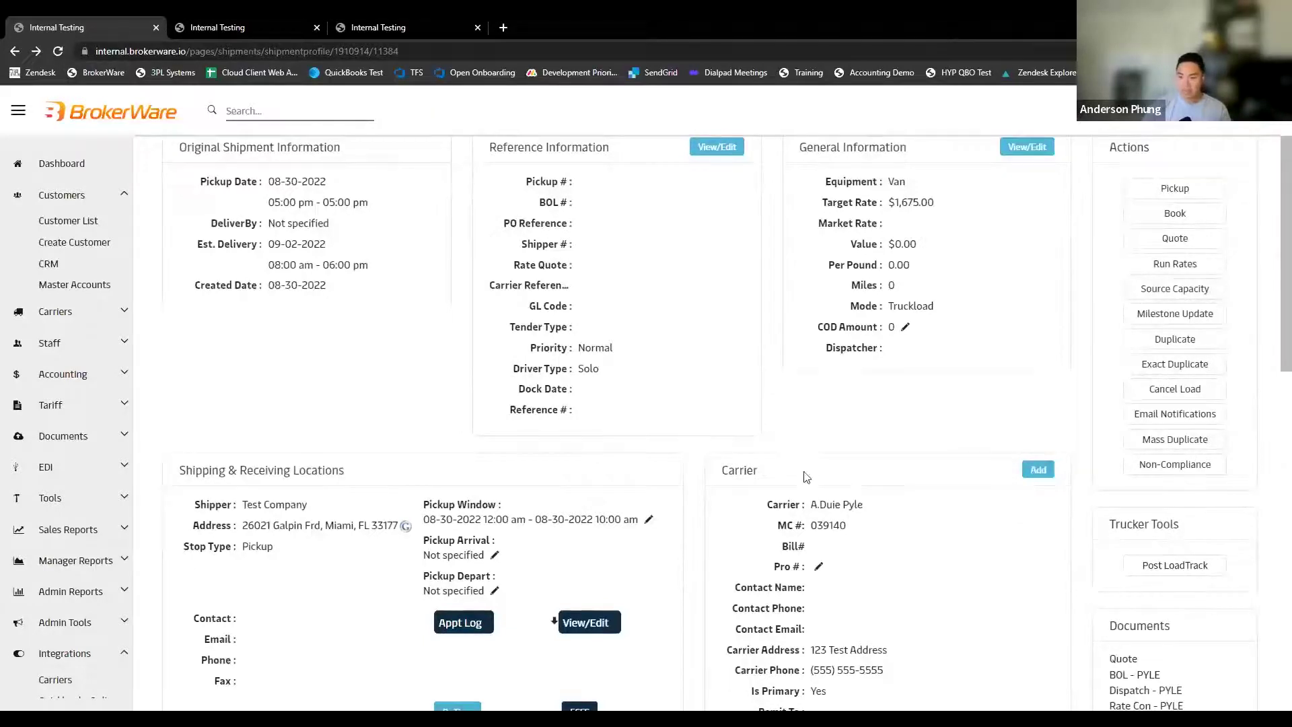
scroll(928, 503, down, 4)
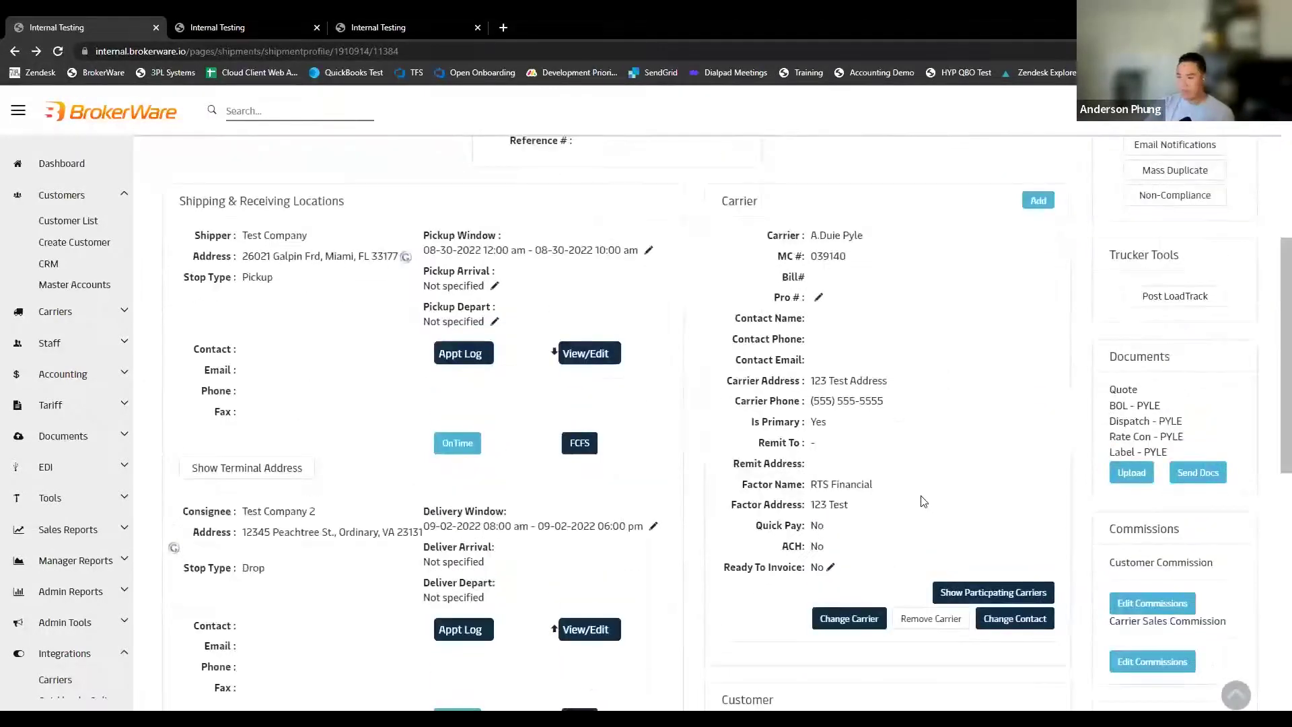